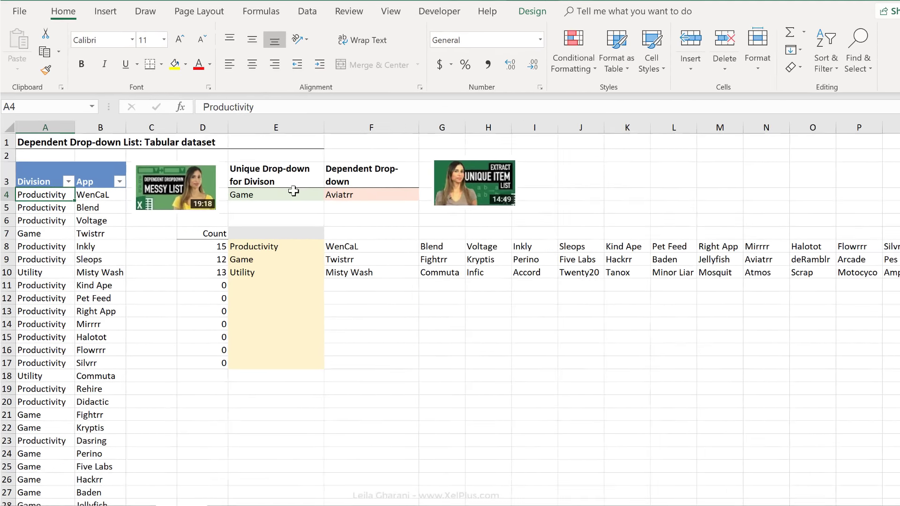
Step: Examine the choices offered by the division drop-down in E4 and the dependent app drop-down in F4
click(296, 187)
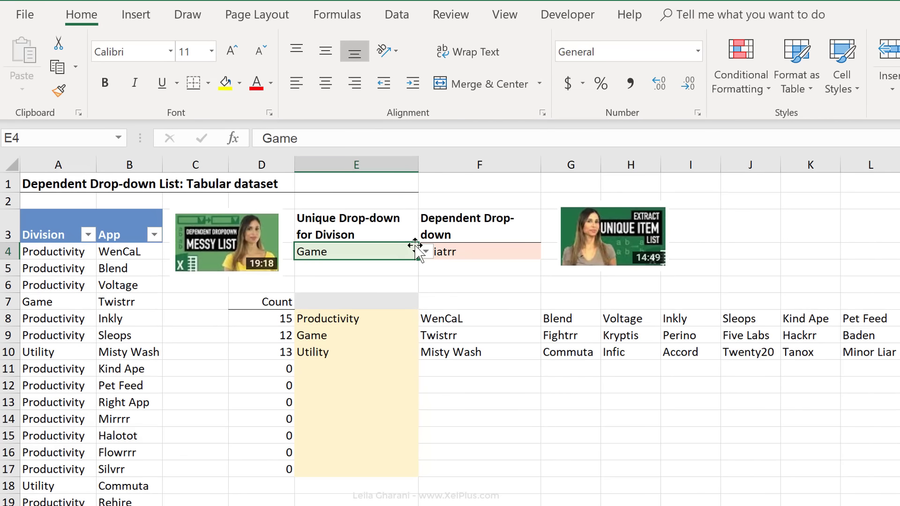
click(426, 252)
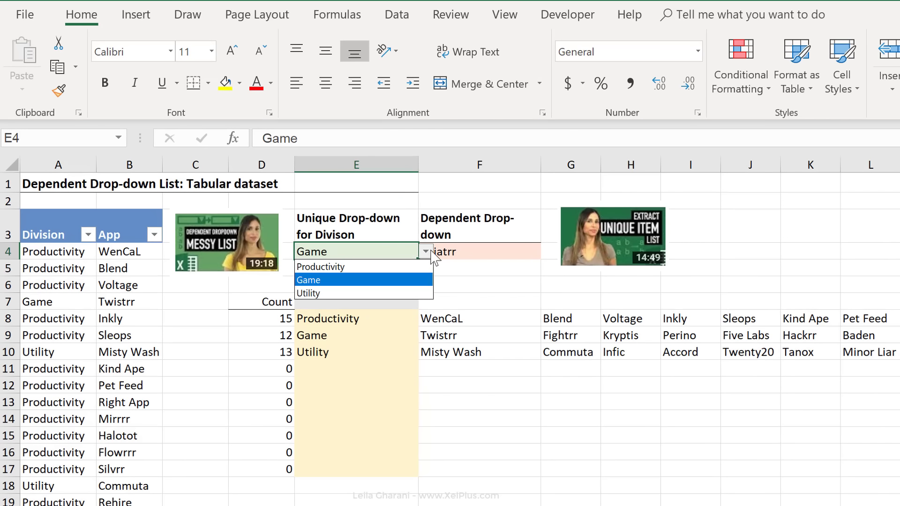
click(468, 255)
click(469, 257)
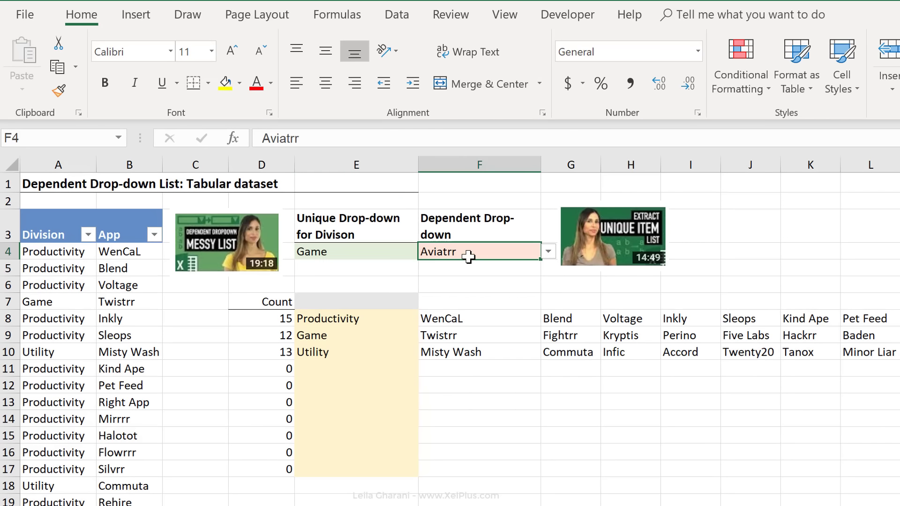
click(550, 252)
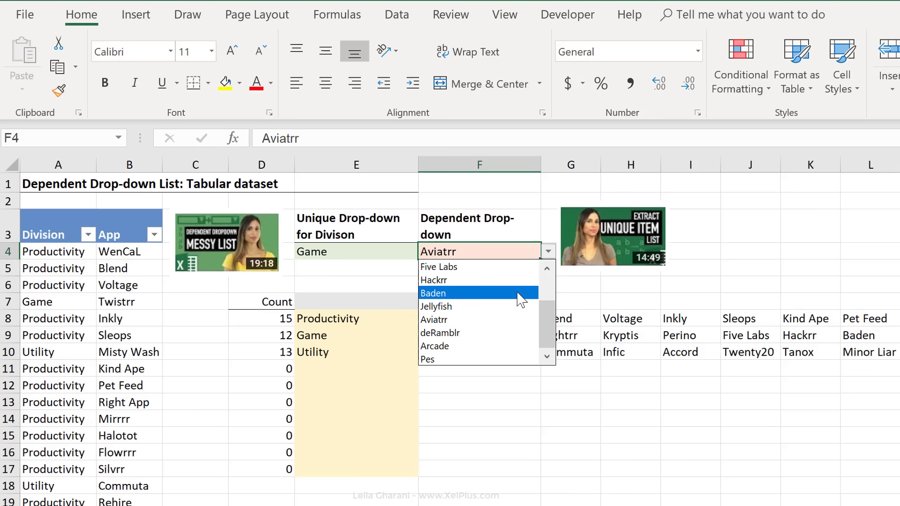
Step: Inspect the helper formulas in E9 and F9, viewing the full text of the F9 formula
click(333, 334)
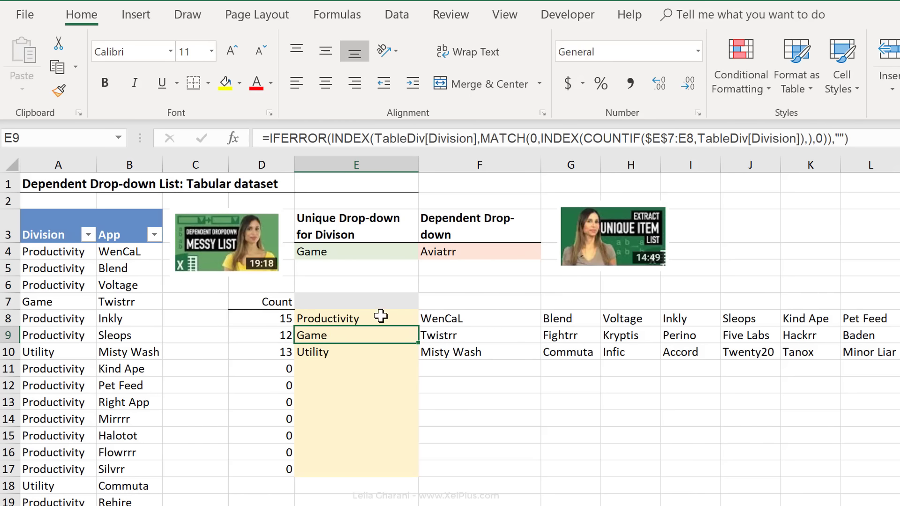
click(461, 333)
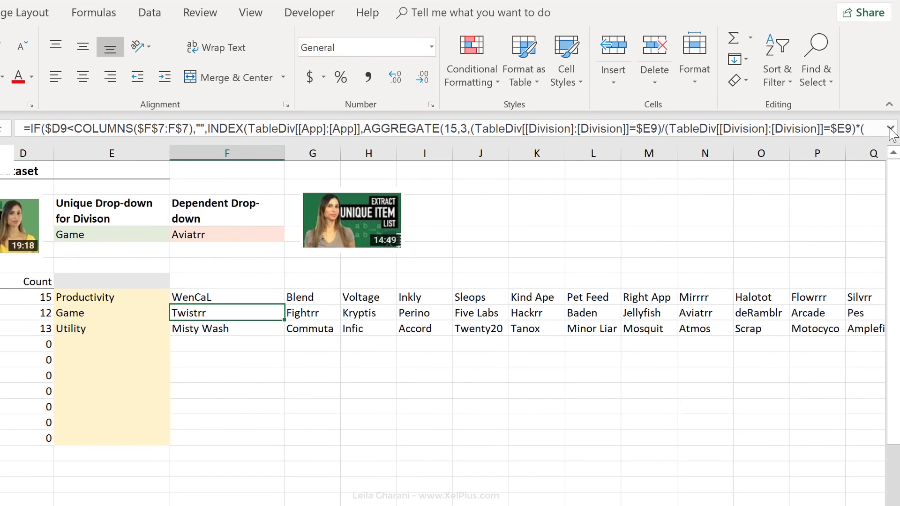
click(891, 131)
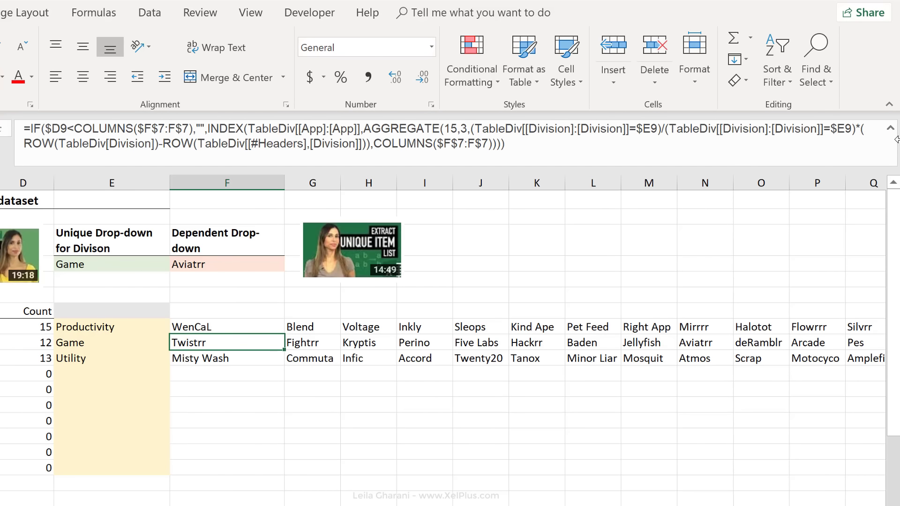
click(890, 130)
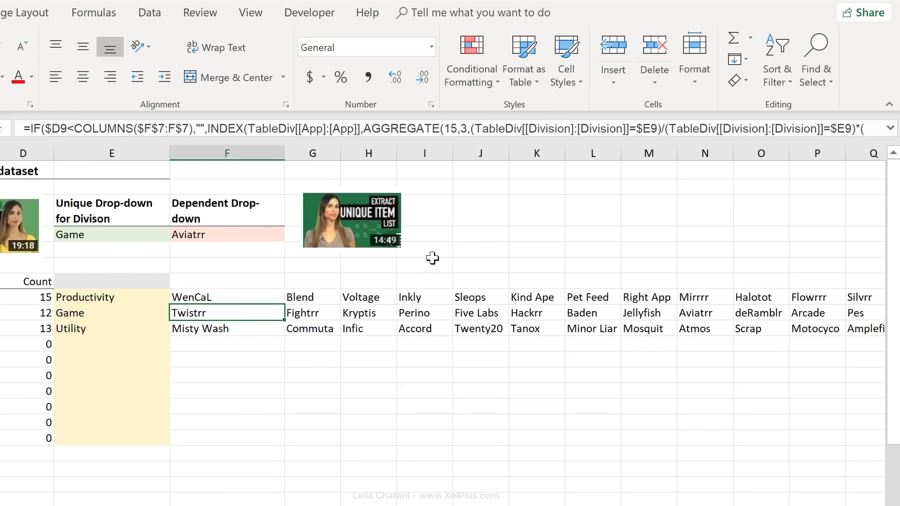
Step: Inspect the data validation source formula behind the dependent drop-down in F4, leaving its settings as they are
click(265, 239)
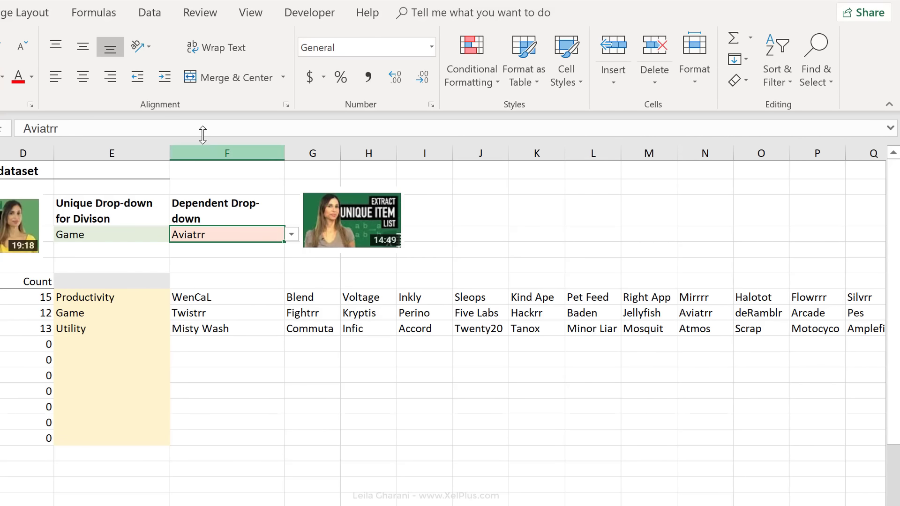
click(149, 13)
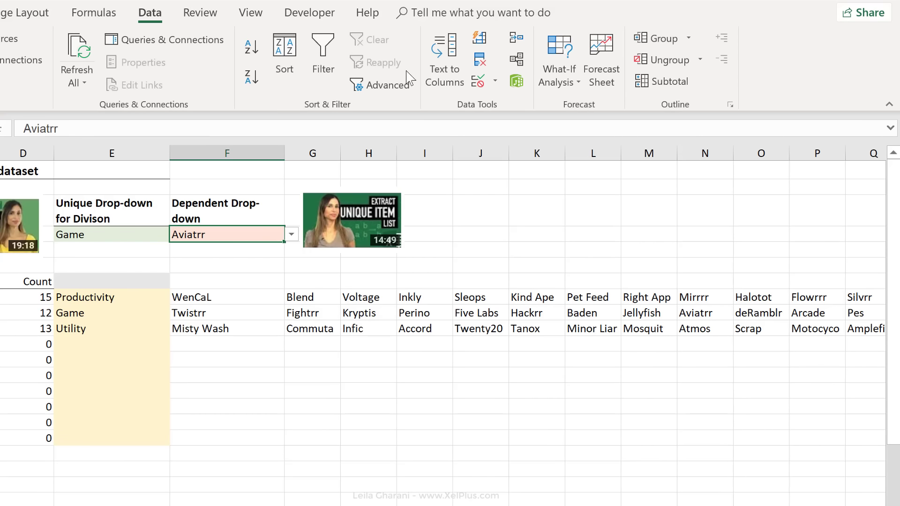
click(478, 81)
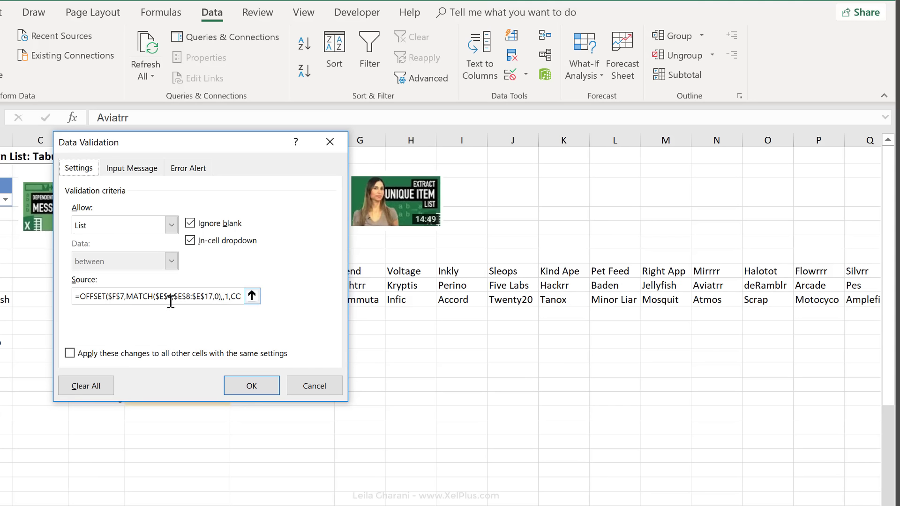
click(219, 294)
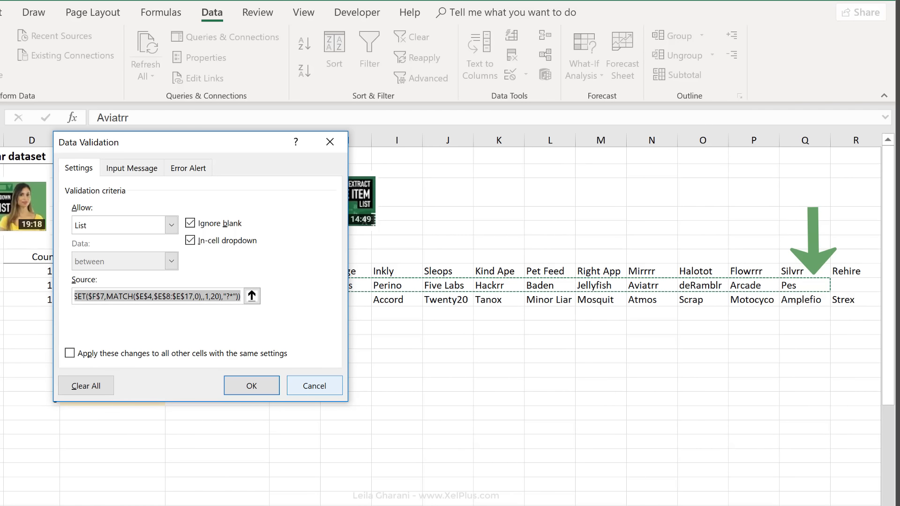
click(318, 388)
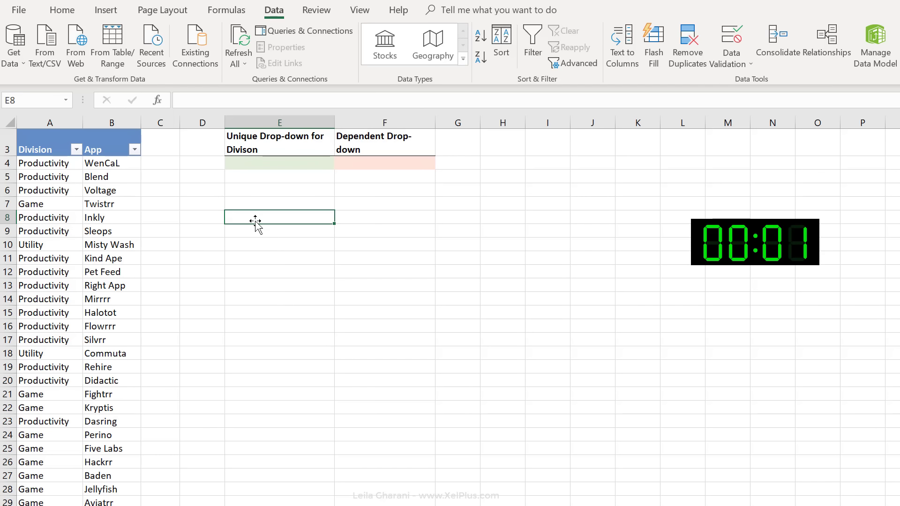
Step: Enter =UNIQUE(Table1[Division]) in E8 to list each division once
text(=)
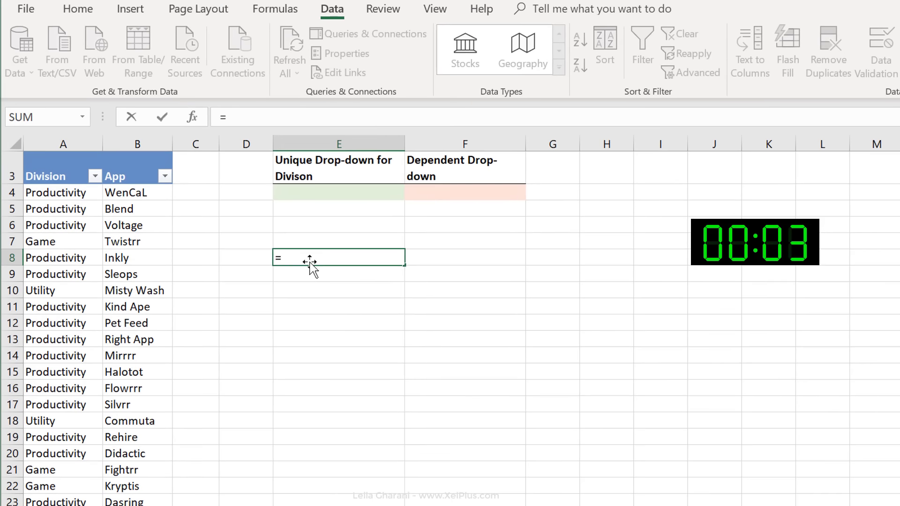
text(unique()
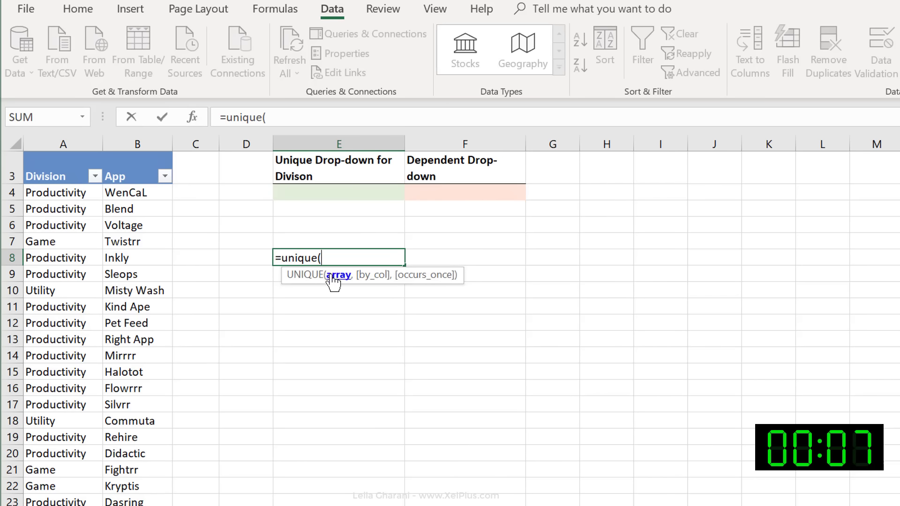
click(73, 193)
key(ctrl+shift+Down)
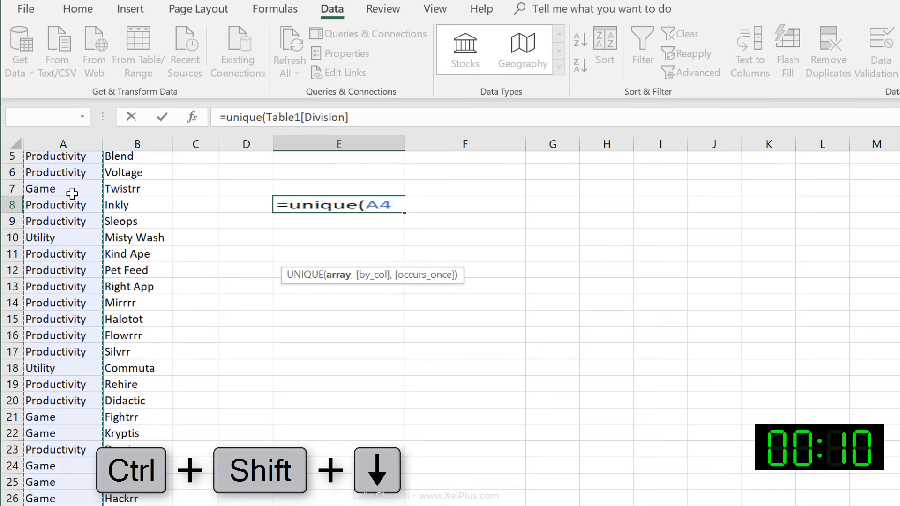
scroll(72, 193, up, 2)
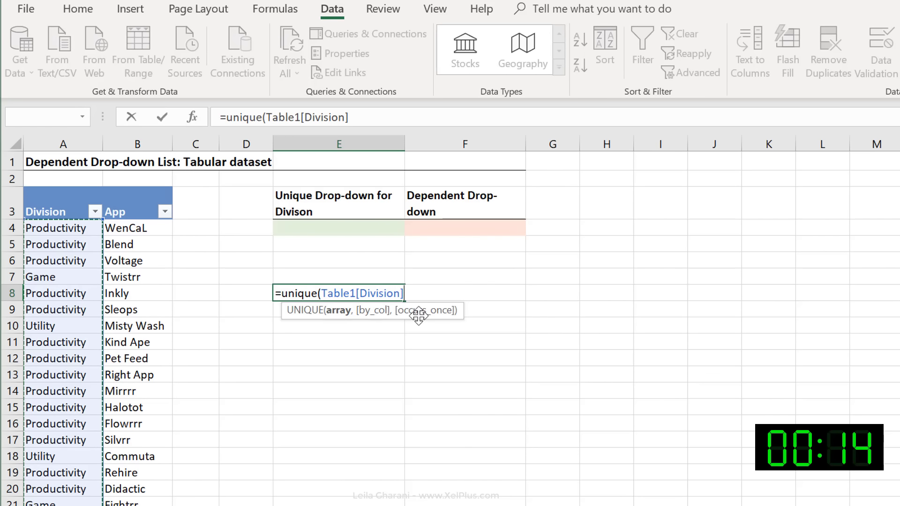
text())
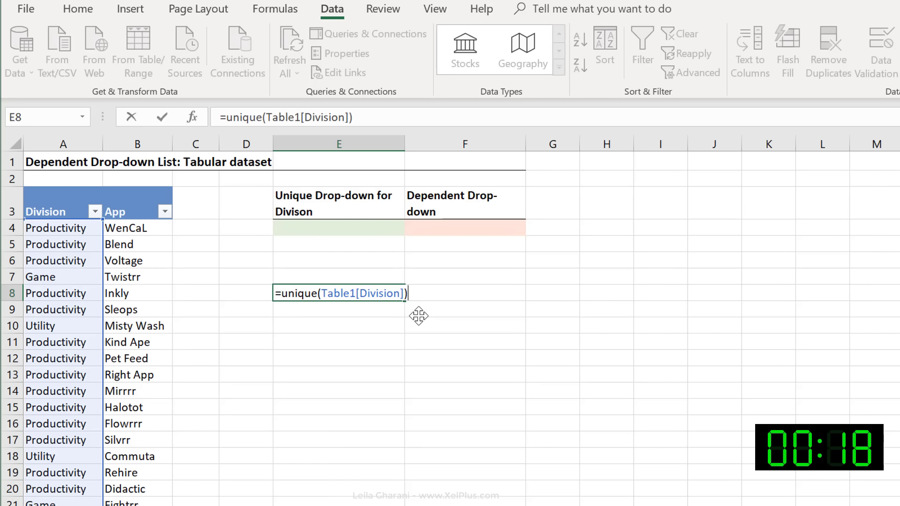
key(Return)
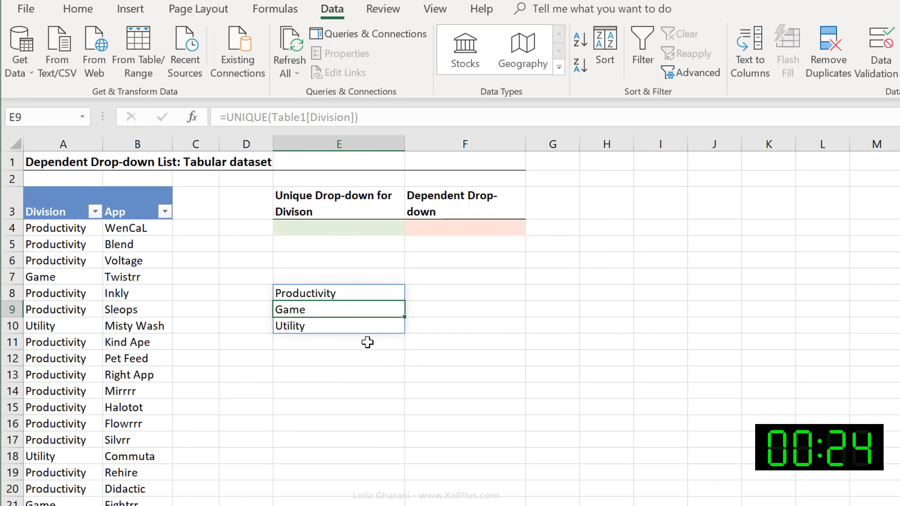
click(357, 296)
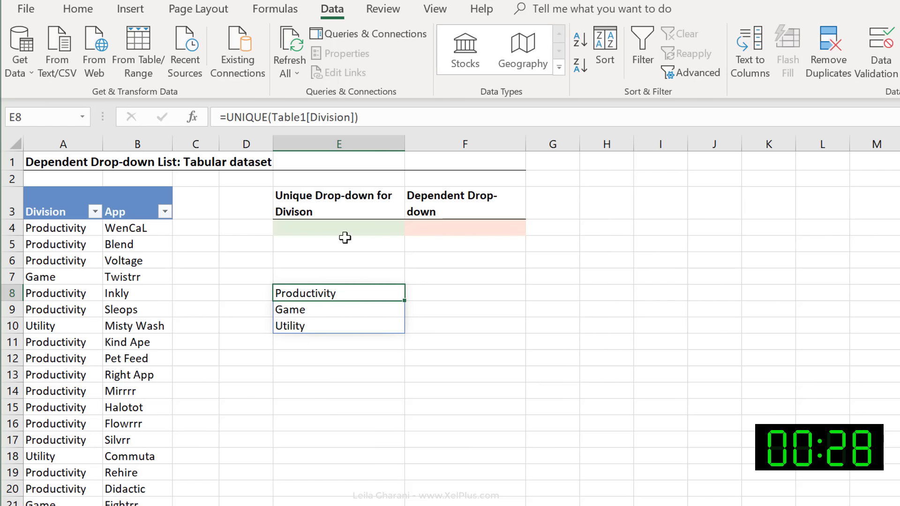
Step: Add a list data validation to E4 with the source =$E$8#, and choose Game from the drop-down
click(335, 226)
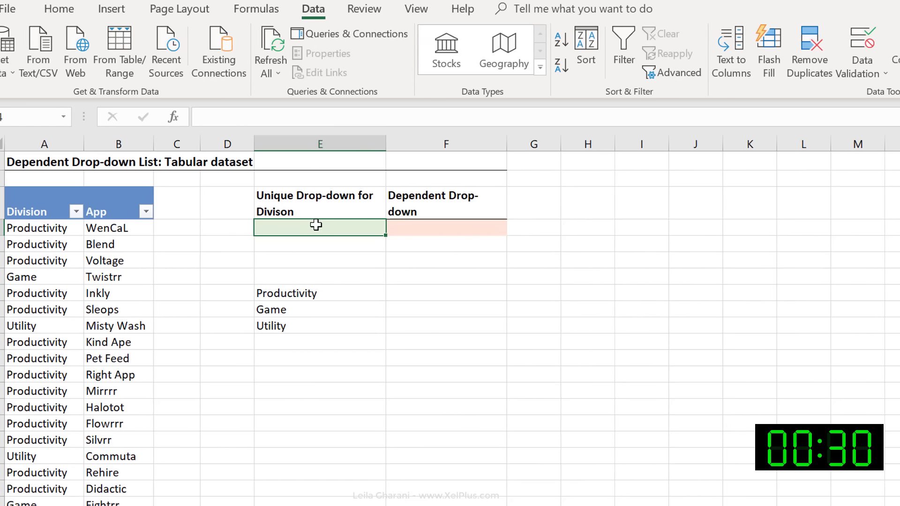
click(879, 60)
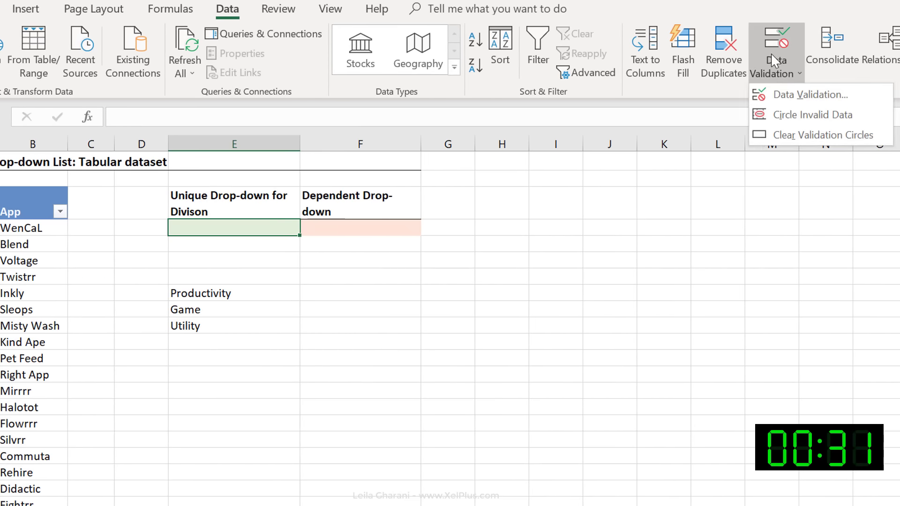
click(789, 95)
click(403, 300)
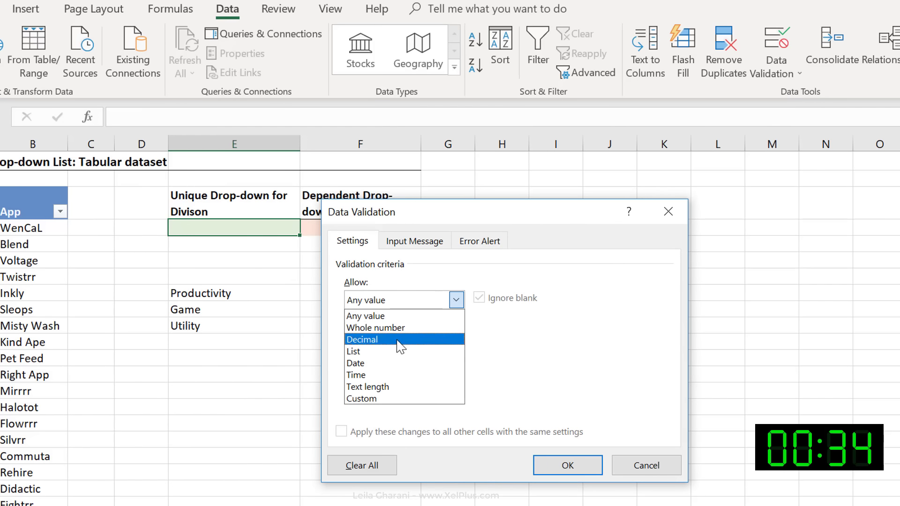
click(389, 352)
click(379, 368)
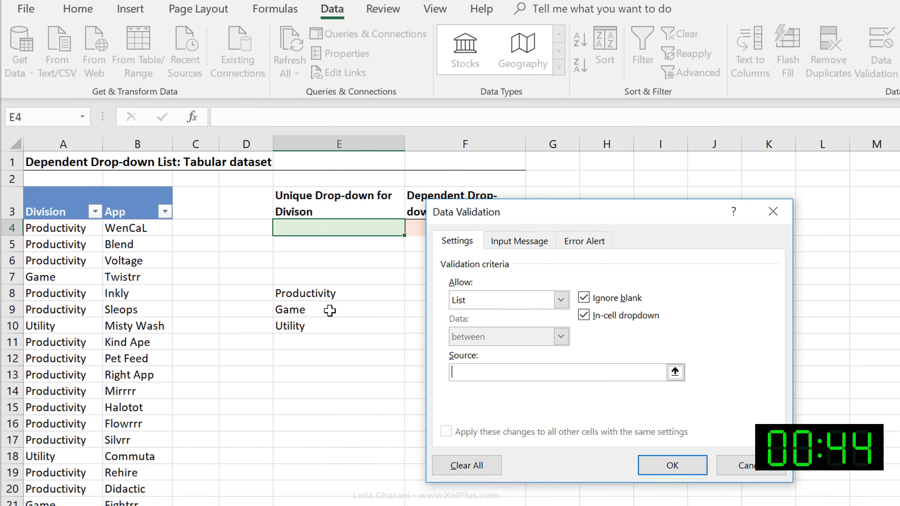
click(332, 295)
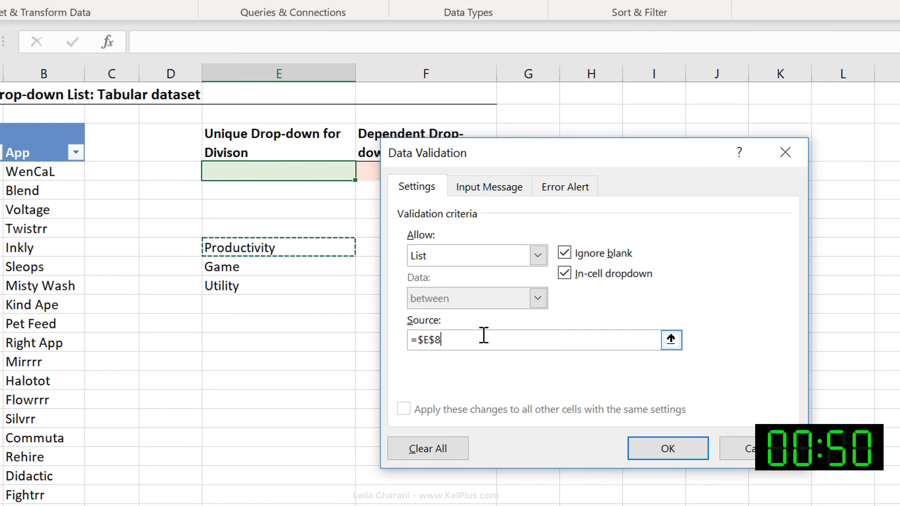
text(#)
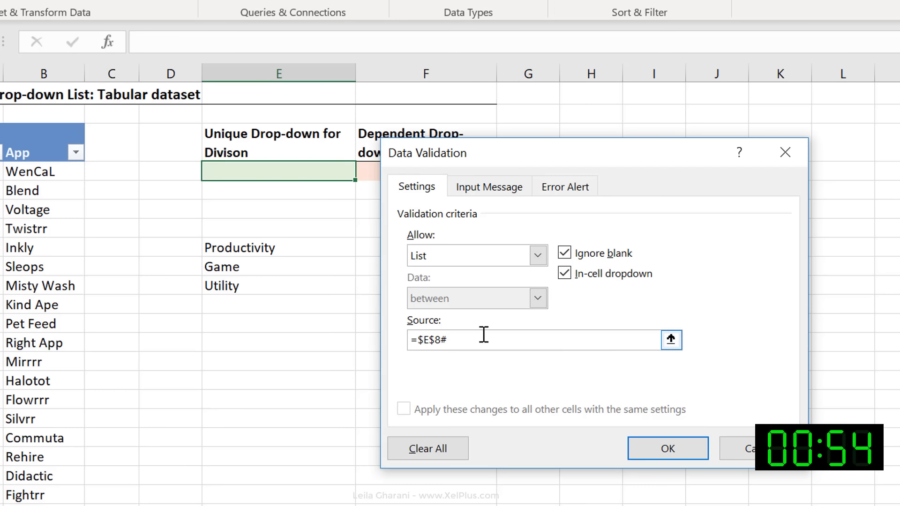
key(Return)
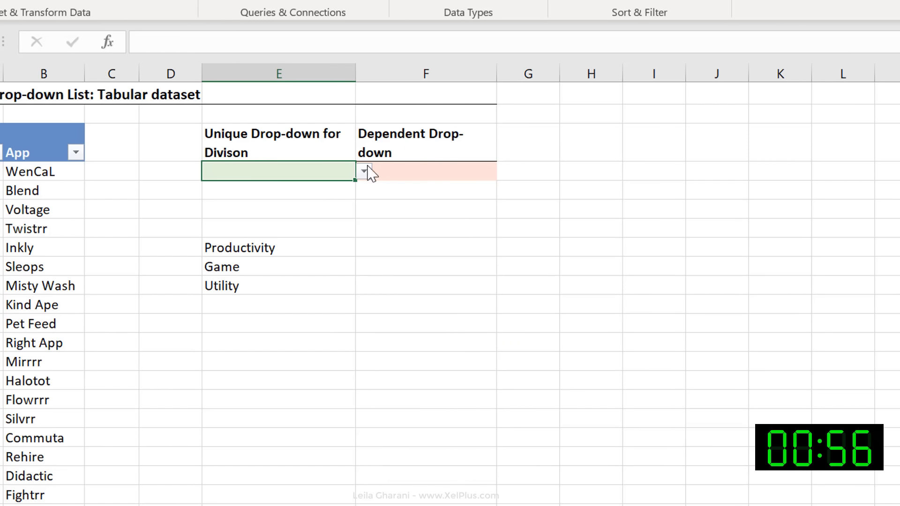
click(364, 173)
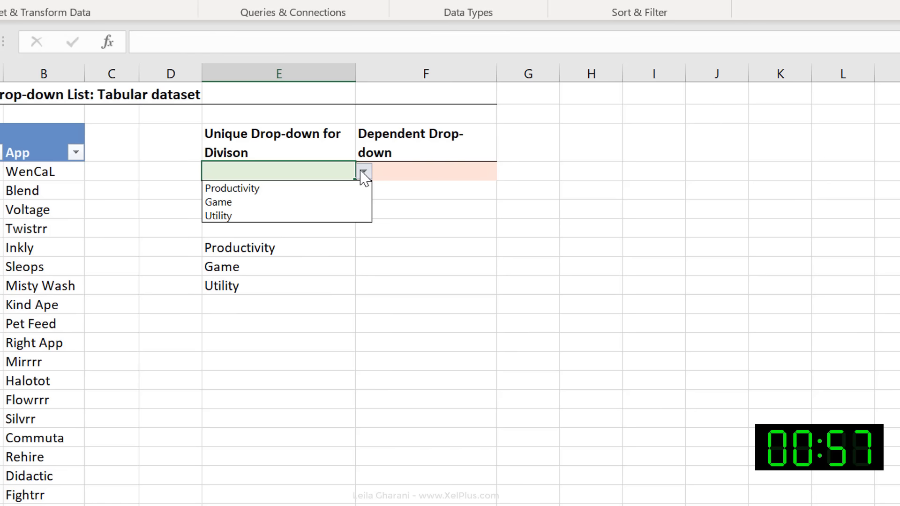
click(290, 202)
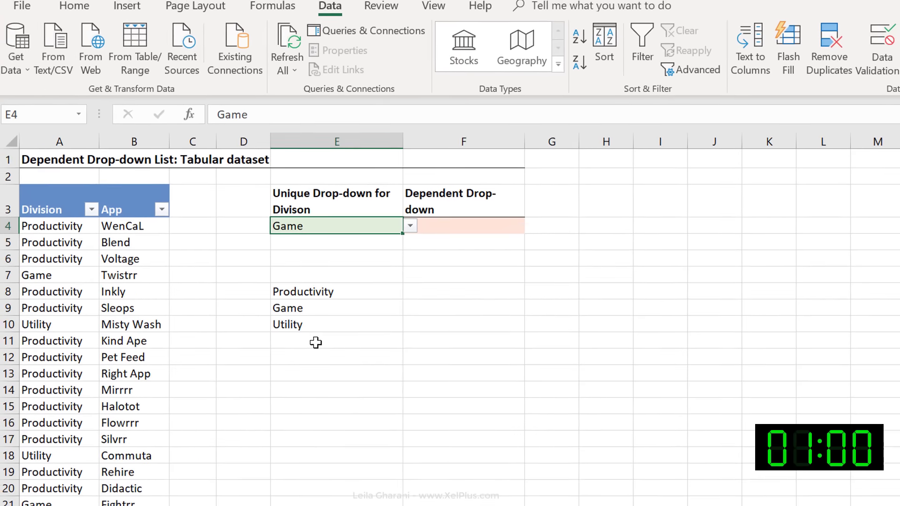
Step: Append two rows below the table's last record with division New and the apps Dynamic and Arr
click(72, 425)
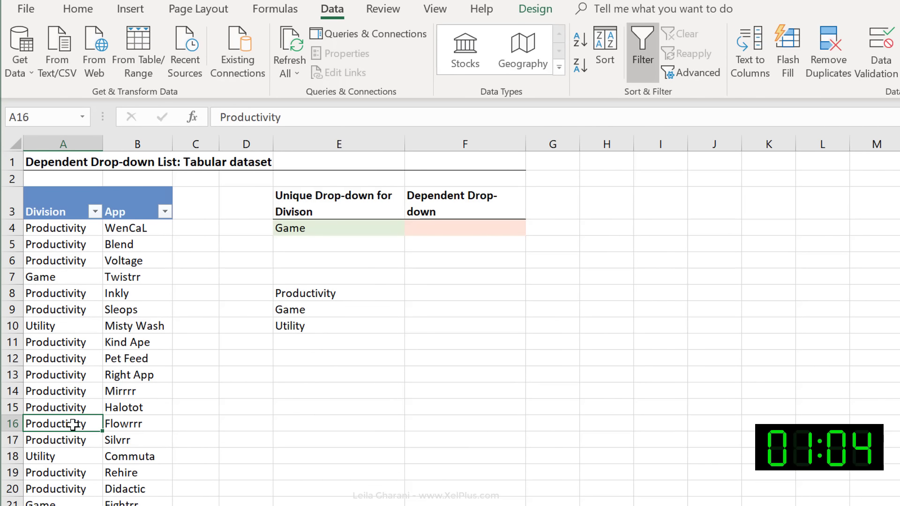
scroll(72, 425, down, 5)
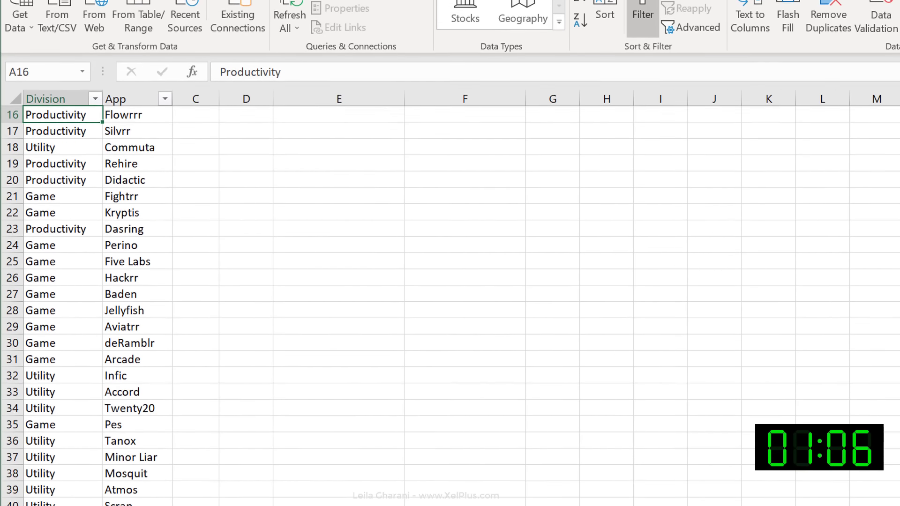
click(66, 412)
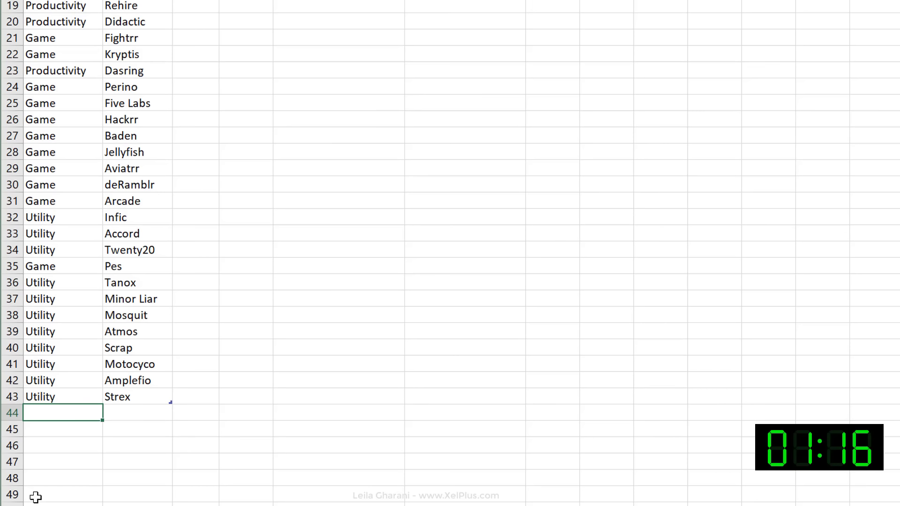
click(52, 414)
text(New)
key(Return)
text(New)
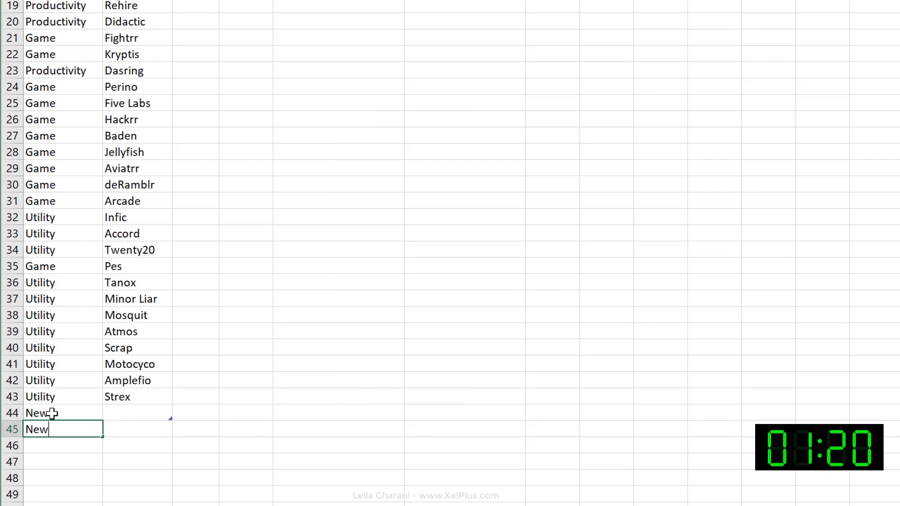
key(Up)
key(Right)
text(Dynamic)
key(Return)
text(Arr)
Step: Choose Productivity from the division drop-down in E4
scroll(327, 142, up, 5)
click(328, 142)
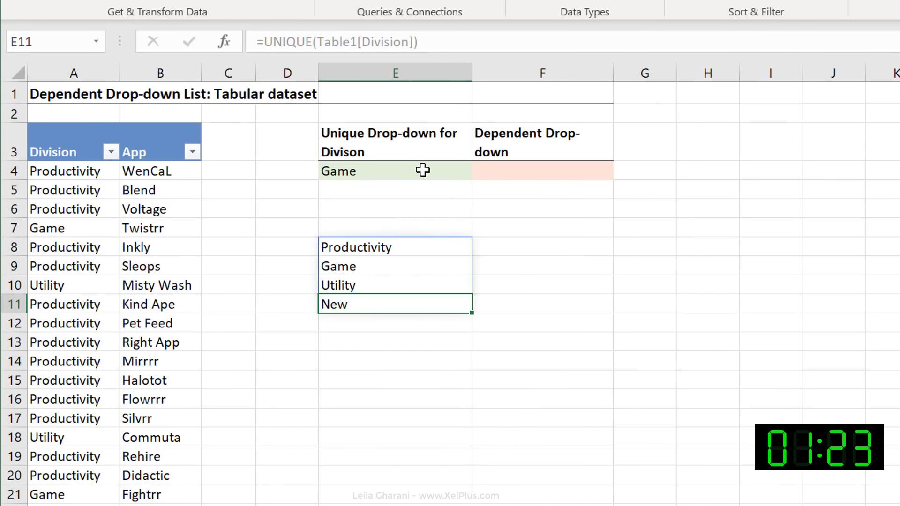
click(425, 167)
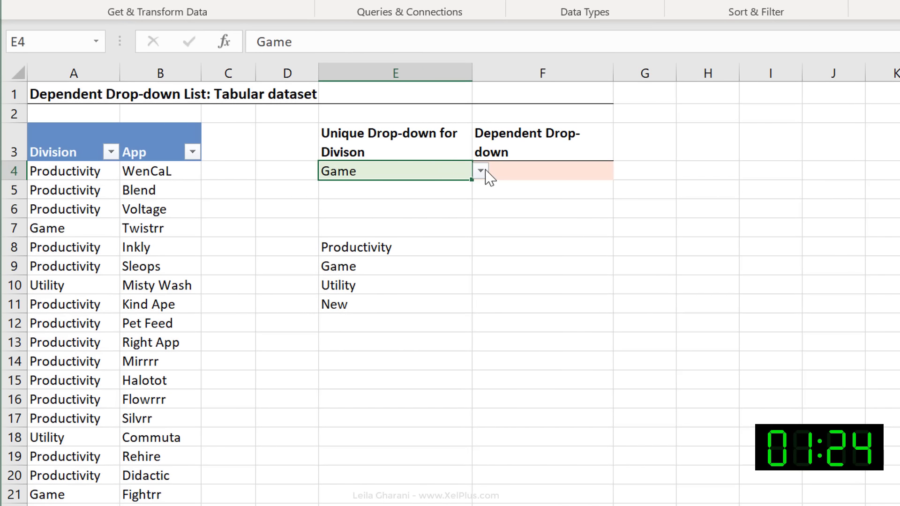
click(476, 171)
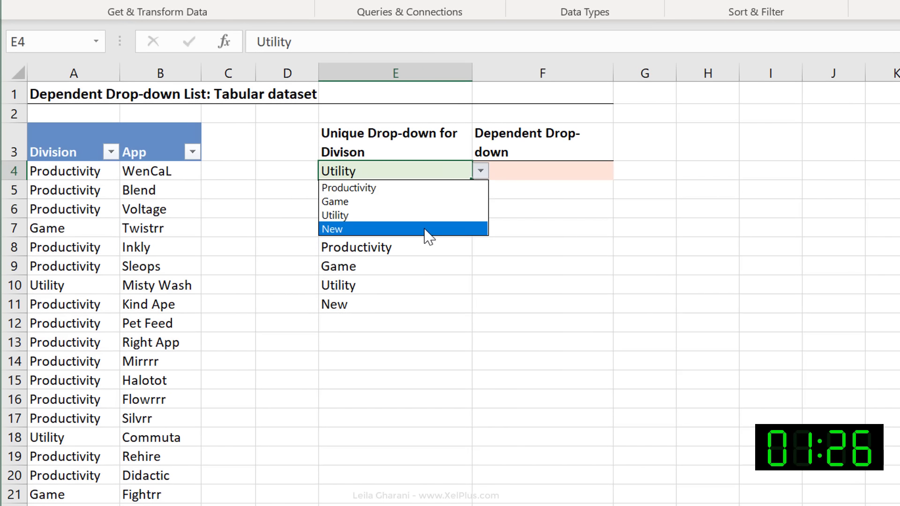
click(429, 189)
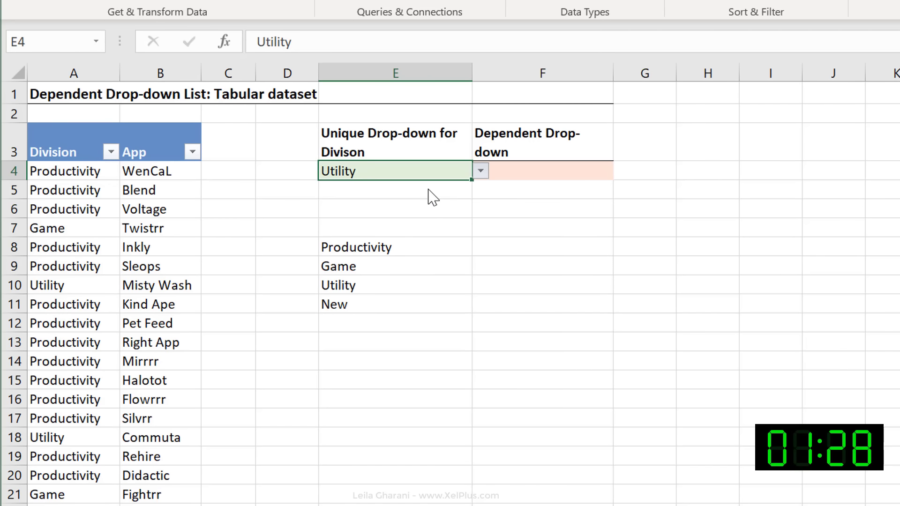
Step: Enter =FILTER(Table1[App],Table1[Division]=E4) in F8 to list the apps of the division selected in E4
click(531, 172)
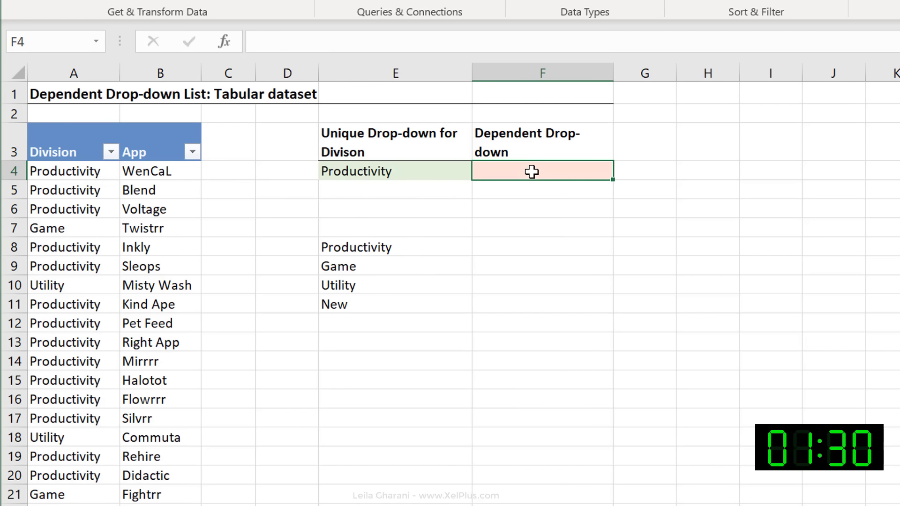
click(518, 244)
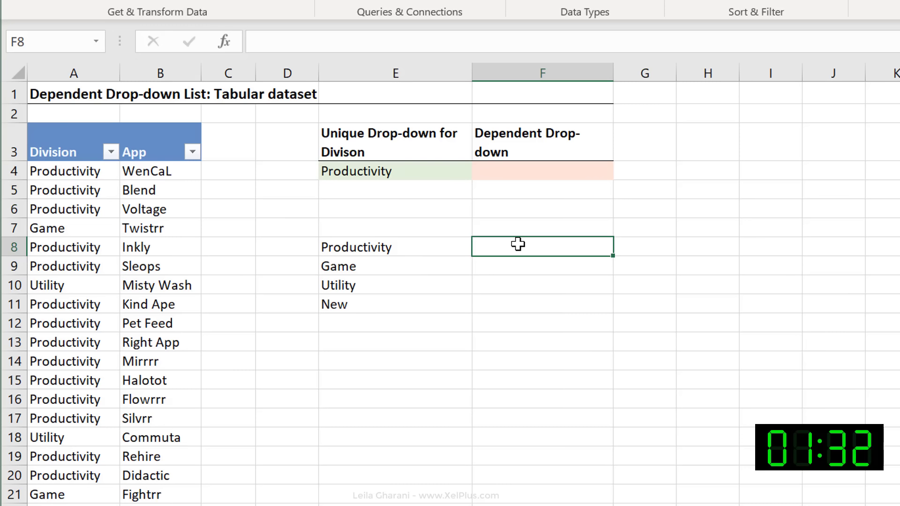
text(=)
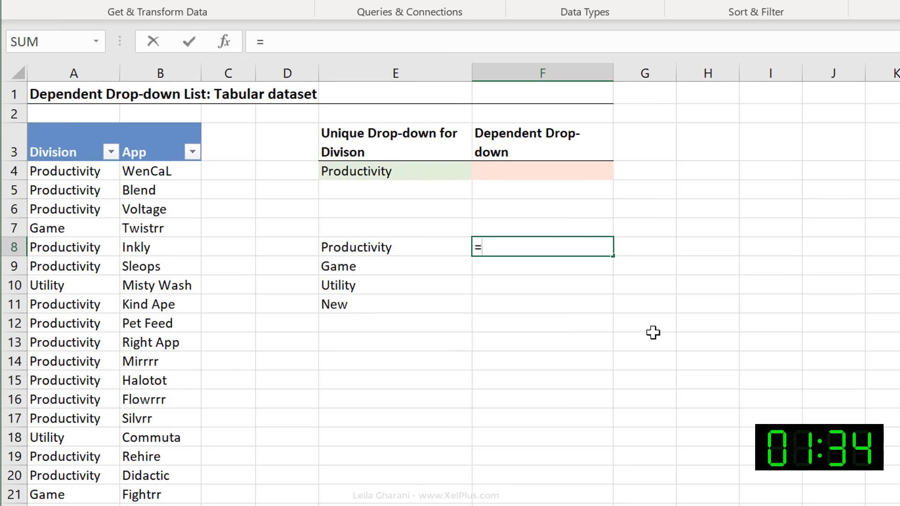
text(filter)
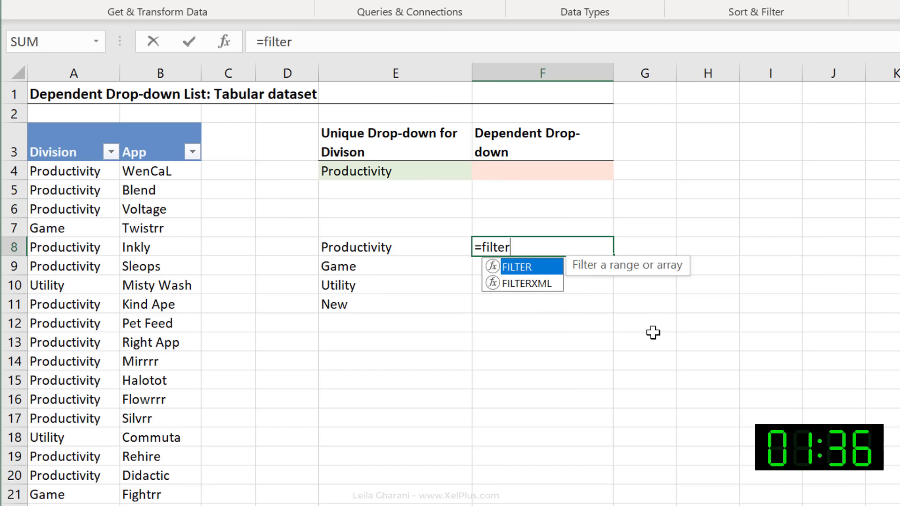
text(()
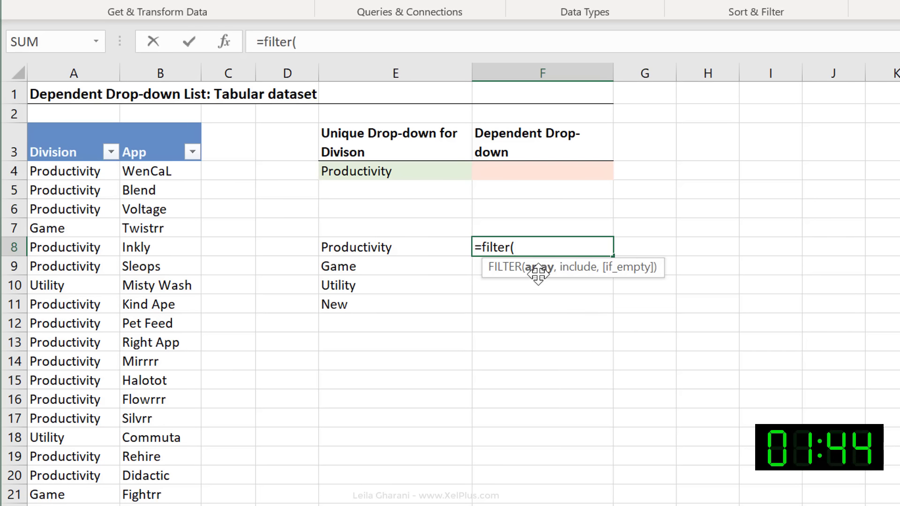
click(157, 120)
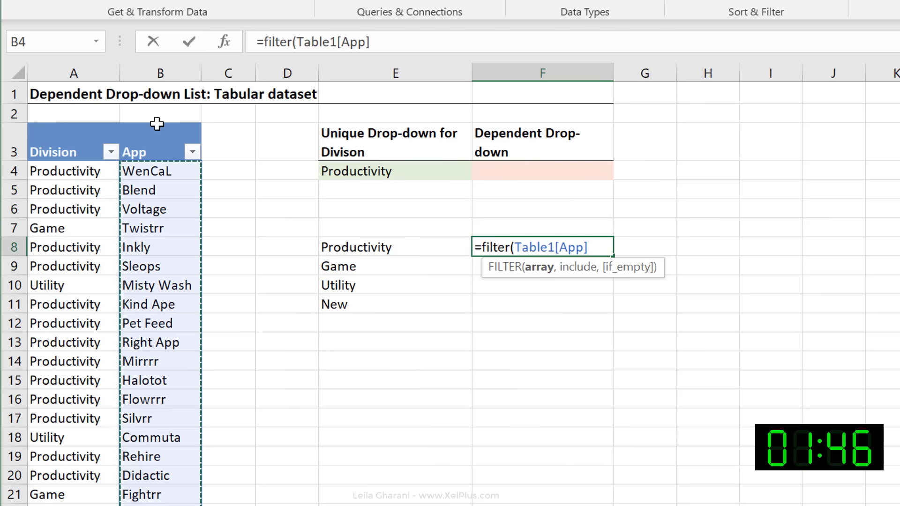
text(,)
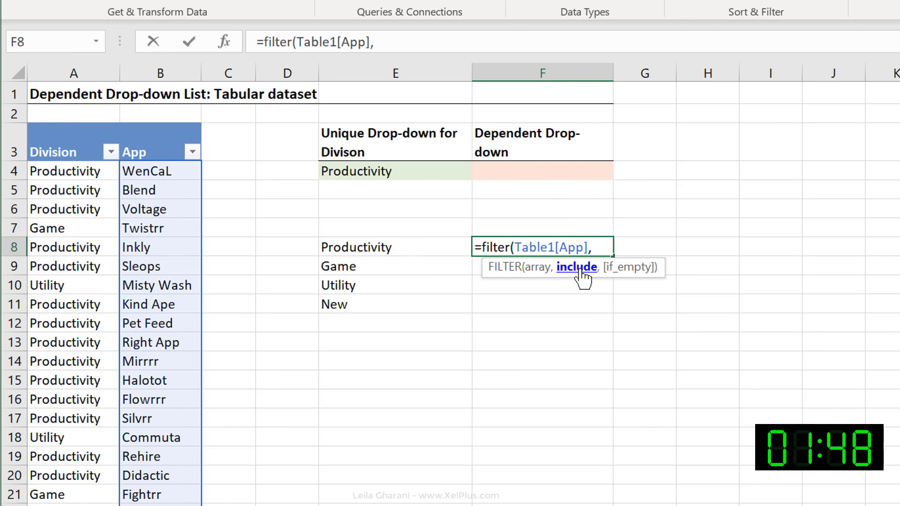
click(80, 121)
text(=)
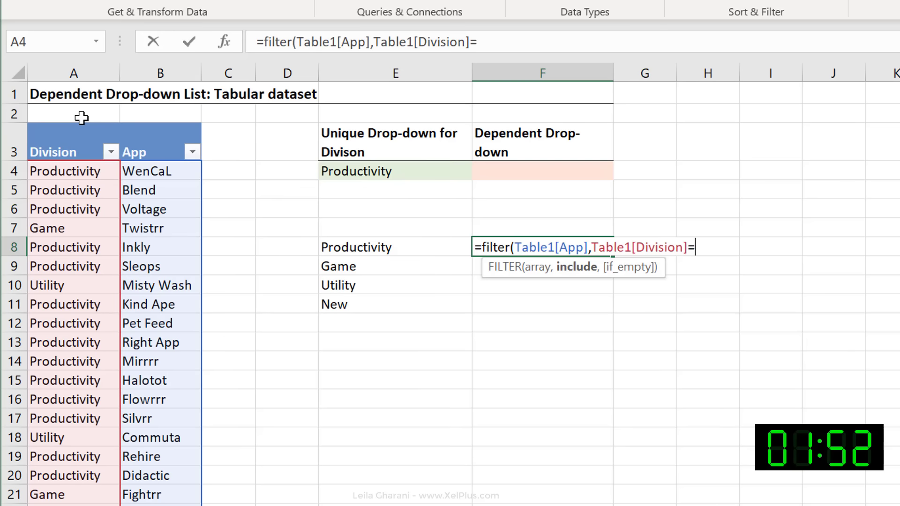
click(368, 173)
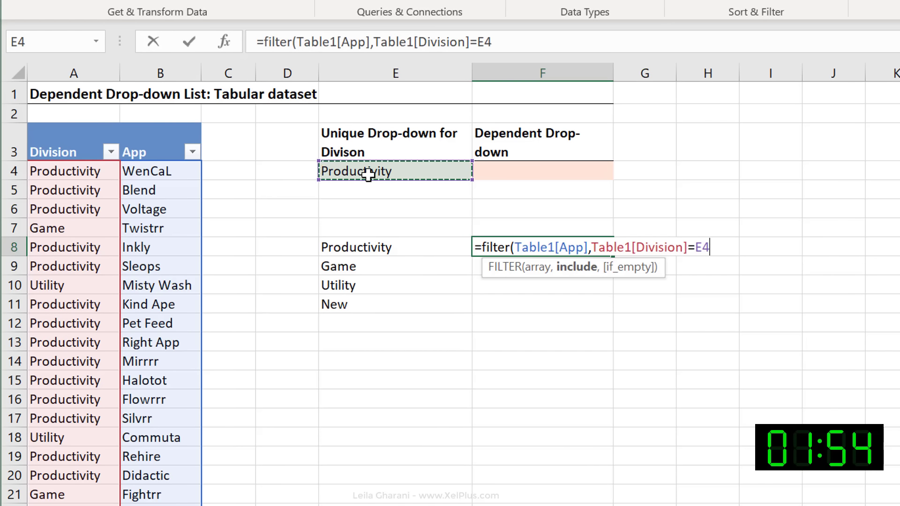
text())
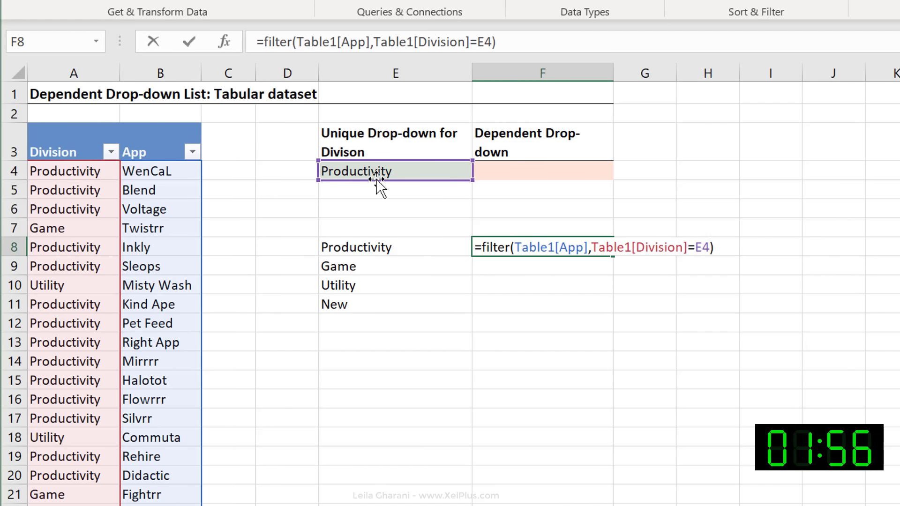
key(Return)
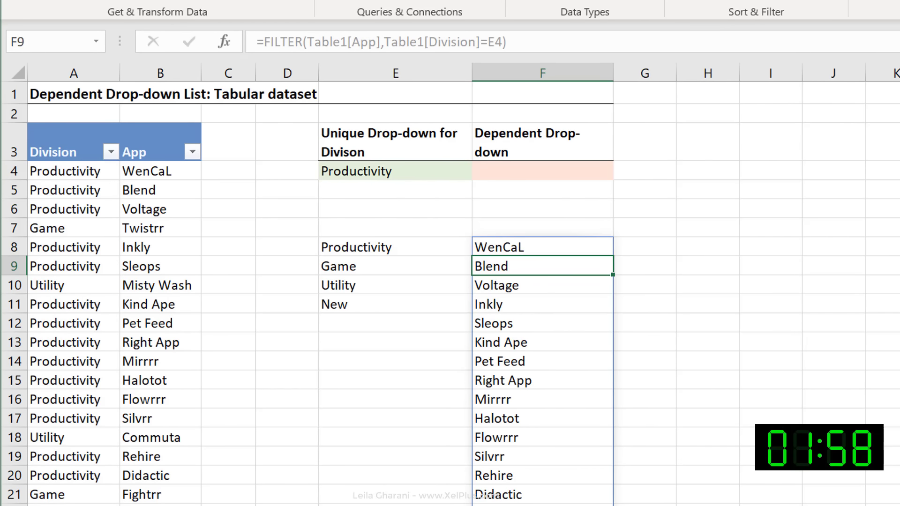
Step: Add a list data validation to F4 with the spilled app list starting at F8 as source, and choose Voltage from the drop-down
click(575, 168)
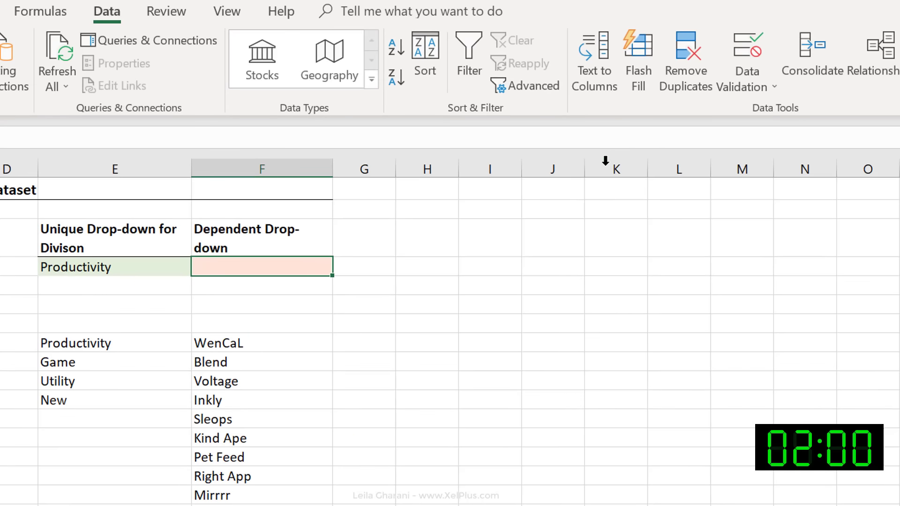
click(747, 52)
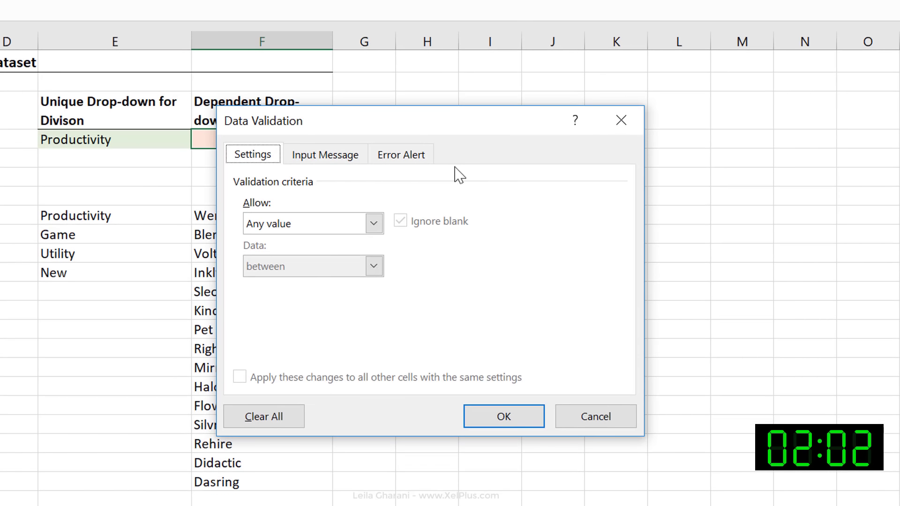
click(374, 224)
click(344, 282)
click(327, 307)
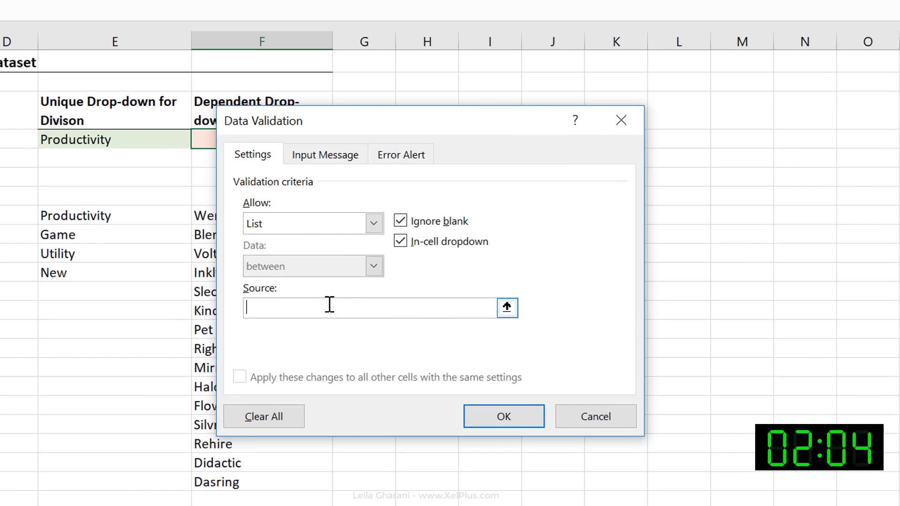
drag(322, 117, 467, 117)
click(278, 216)
key(Return)
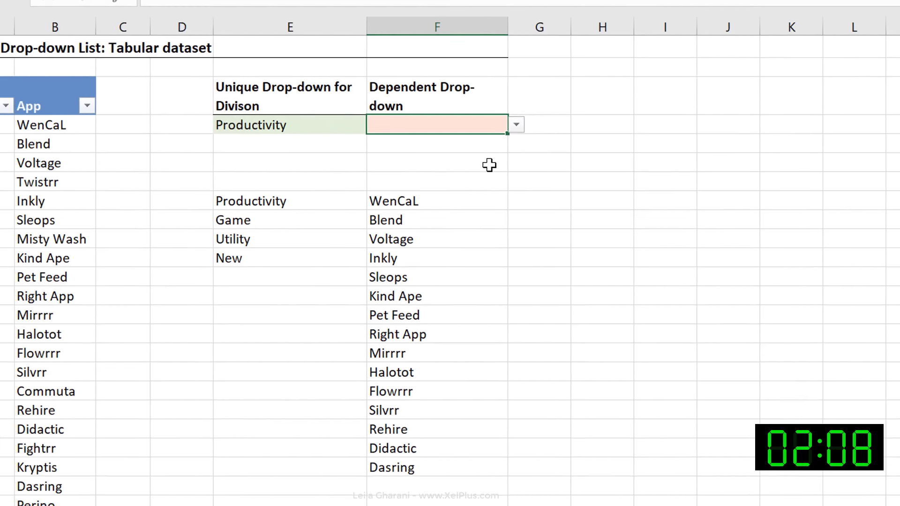
click(344, 140)
click(302, 181)
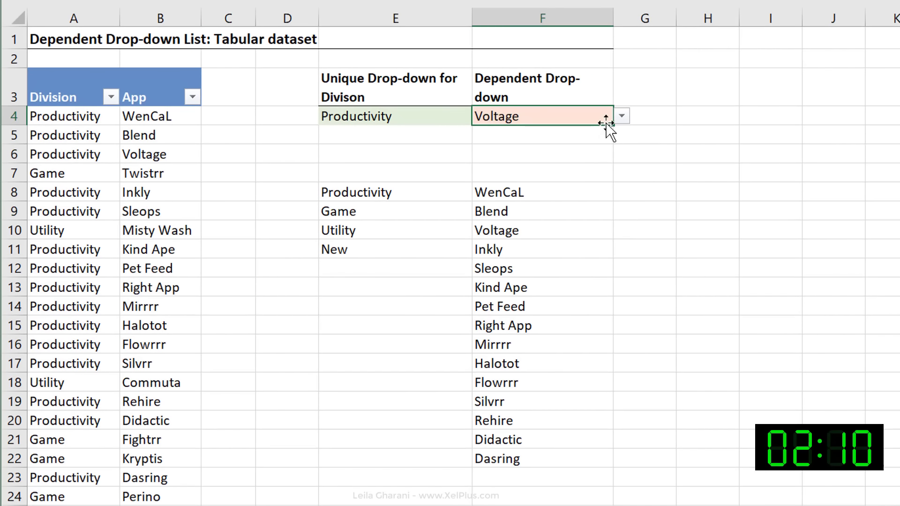
Step: Test both drop-downs by choosing the division New in E4 and the app Array in F4, and check F4's available options
click(447, 117)
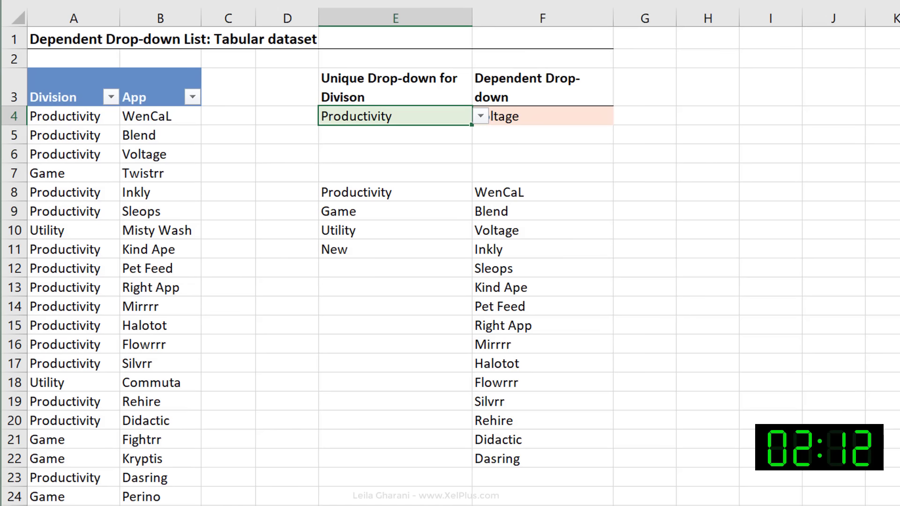
click(481, 116)
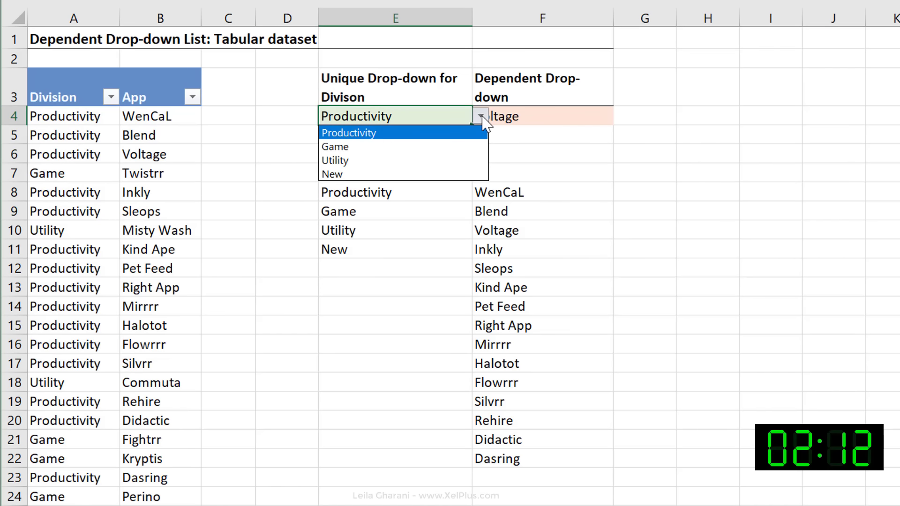
click(404, 175)
click(549, 118)
click(622, 116)
click(570, 147)
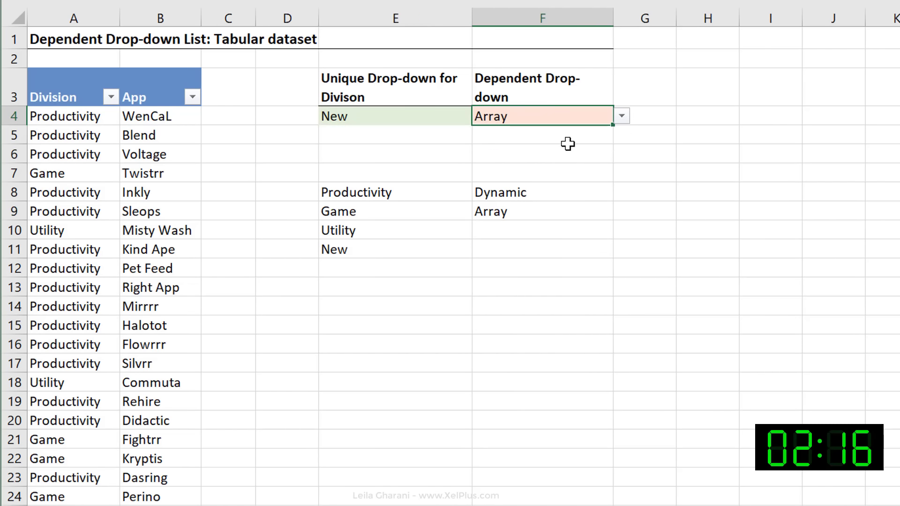
key(alt+Down)
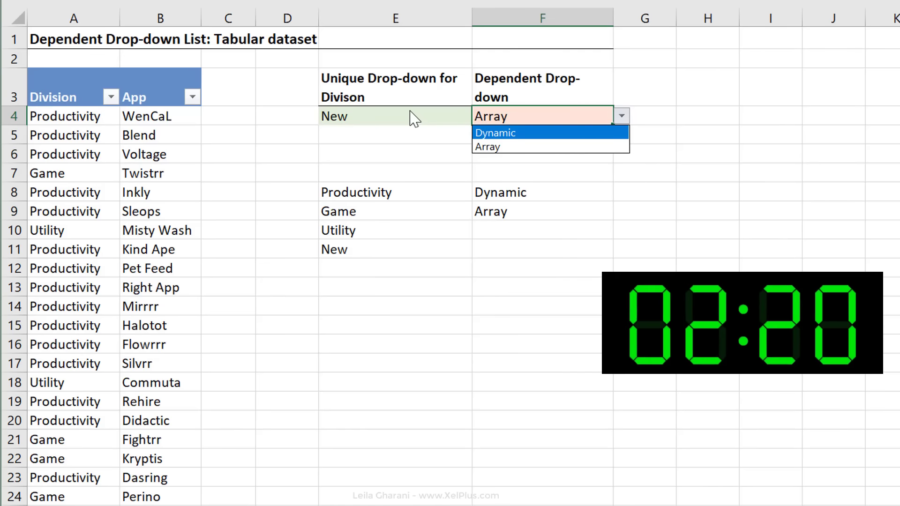
click(378, 271)
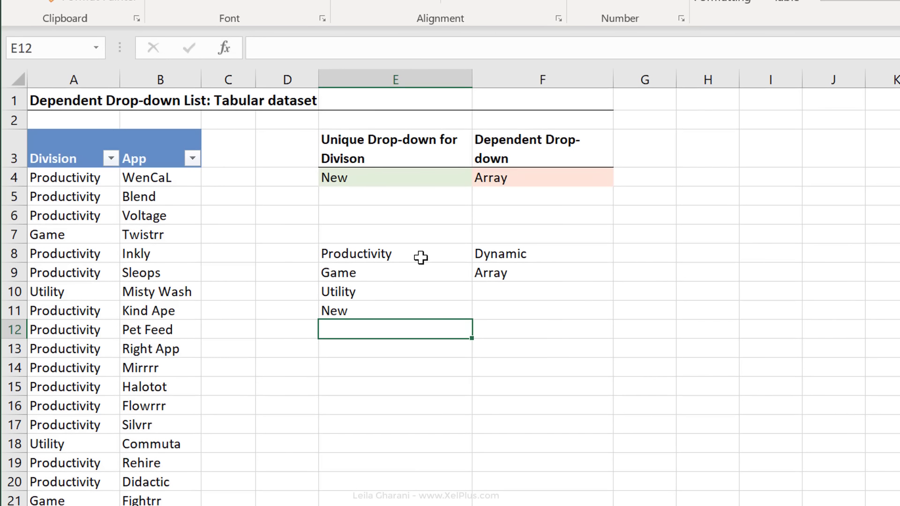
Step: Wrap the division formula in E8 in SORT so it reads =SORT(UNIQUE(Table1[Division]))
click(421, 257)
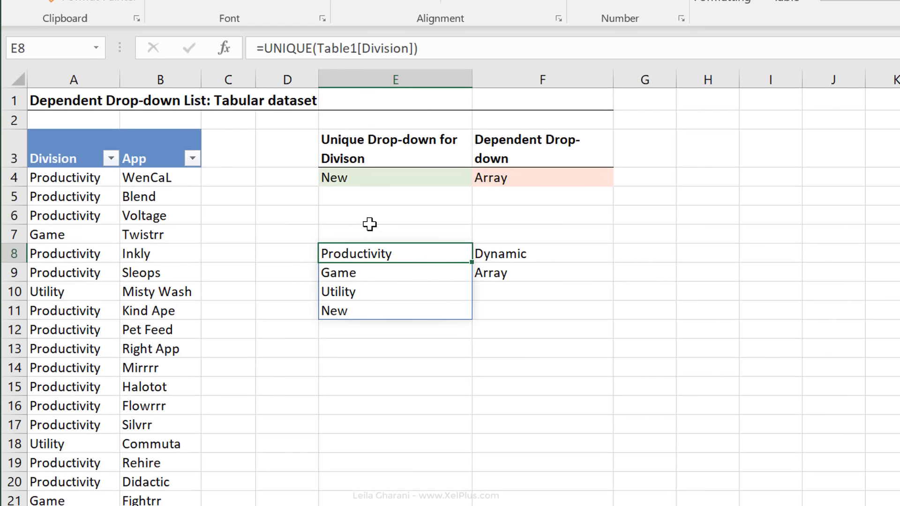
click(269, 51)
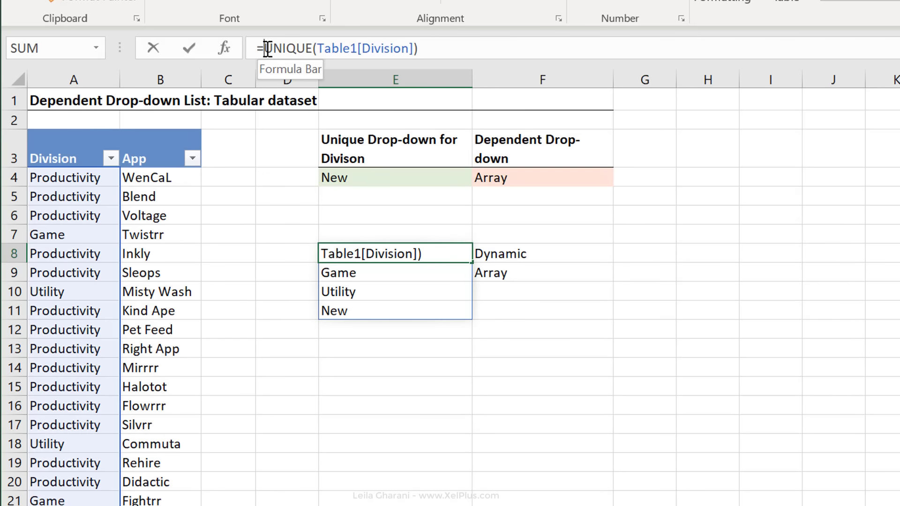
text(sort)
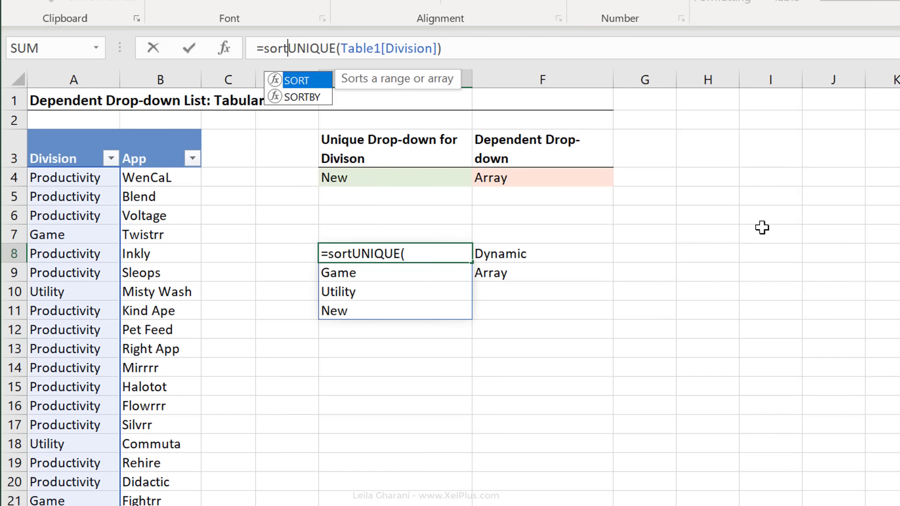
text(()
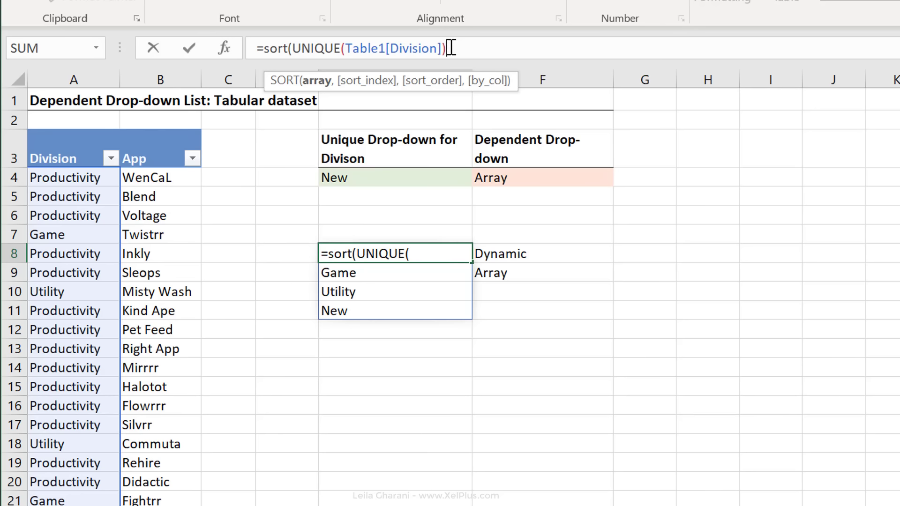
text())
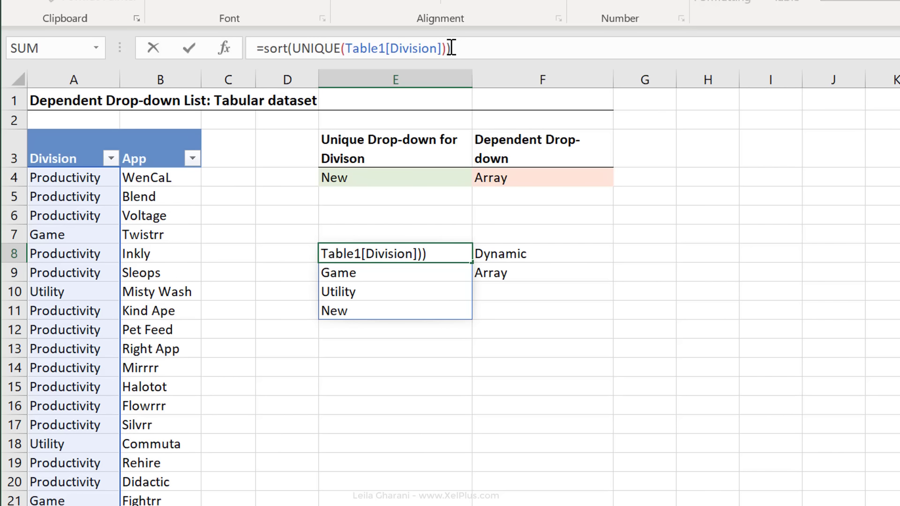
key(Return)
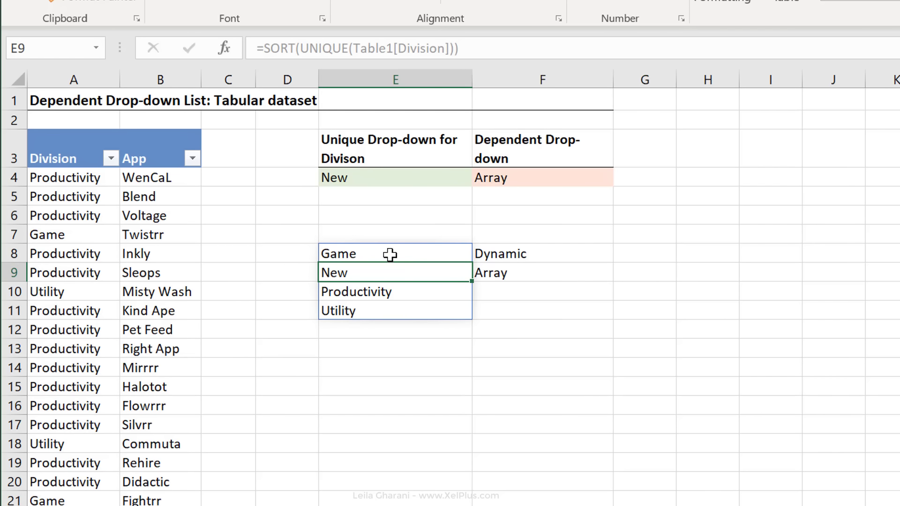
Step: Wrap the app formula in F8 in SORT so it reads =SORT(FILTER(Table1[App],Table1[Division]=E4))
click(510, 251)
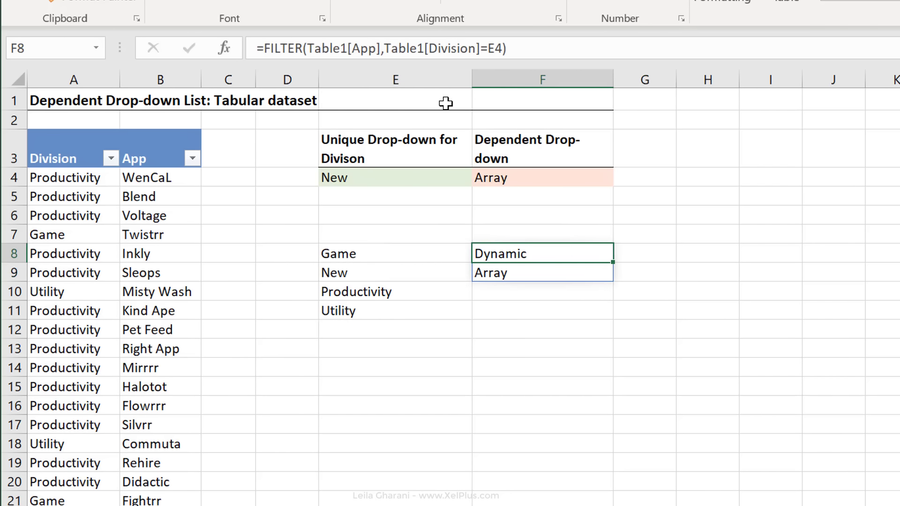
click(261, 48)
text(sort()
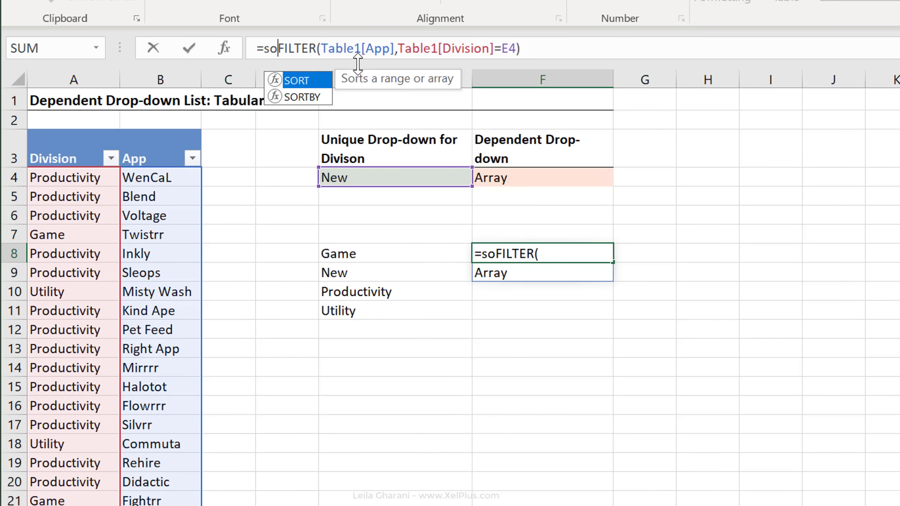
click(544, 48)
text())
key(Return)
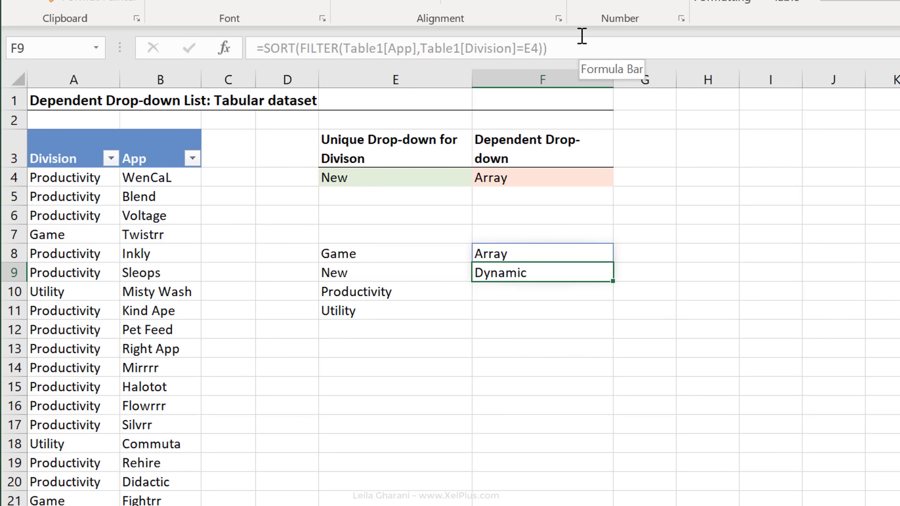
Step: Choose Utility from the division drop-down in E4 and Amplefio from the dependent drop-down in F4
click(427, 175)
click(480, 177)
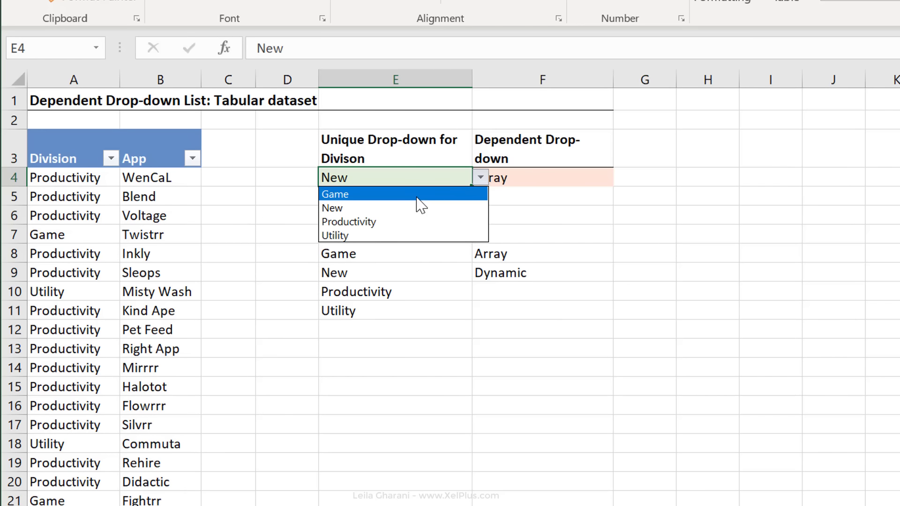
click(385, 236)
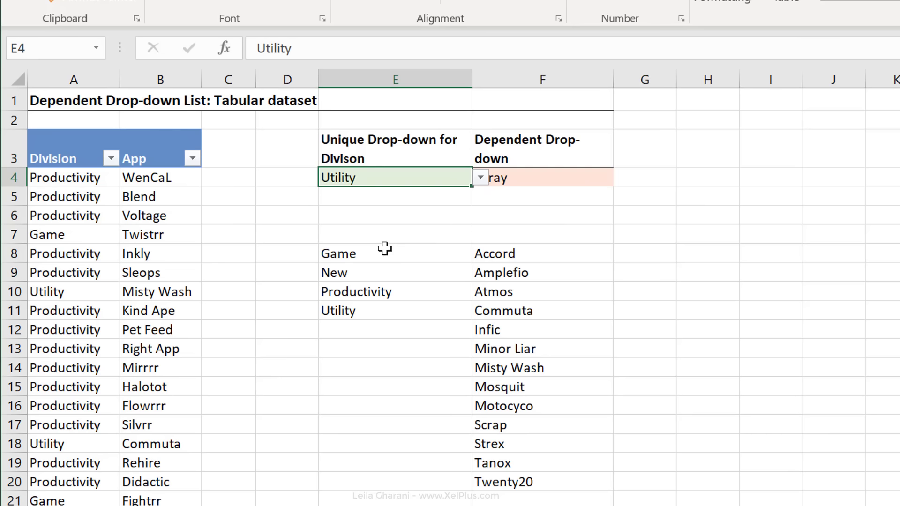
click(589, 183)
click(621, 177)
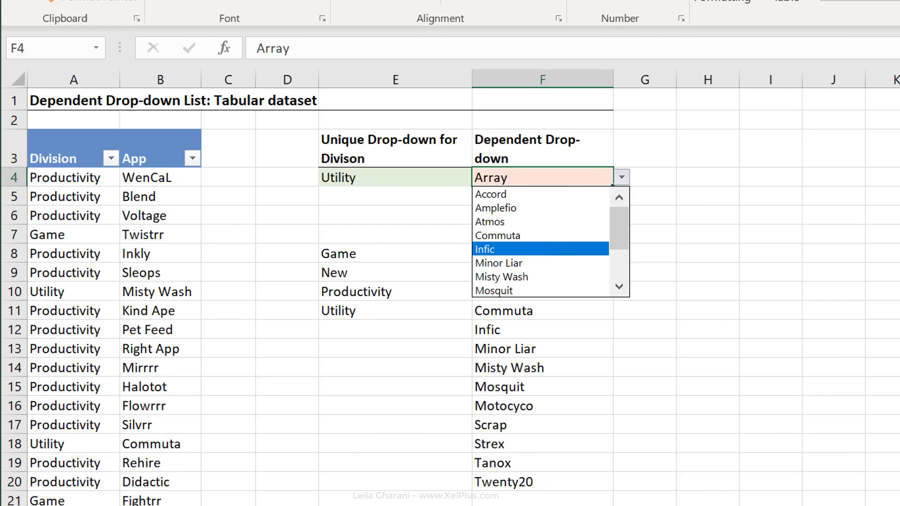
click(550, 208)
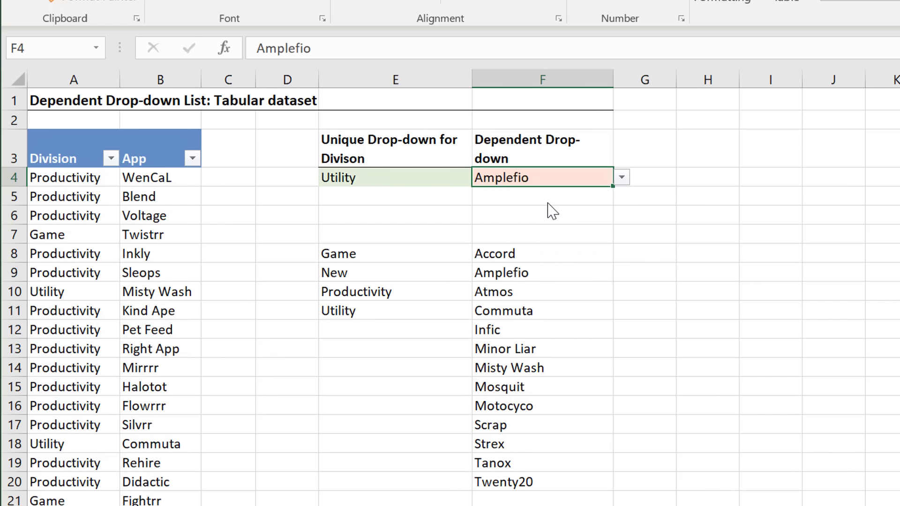